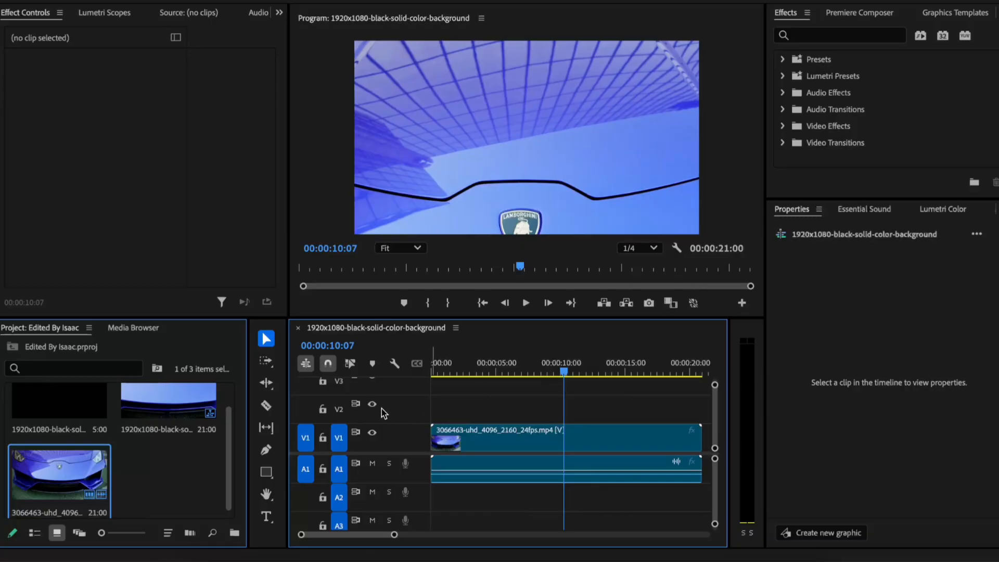
Split the clip on V1 at three points along its length using the Razor tool
click(265, 407)
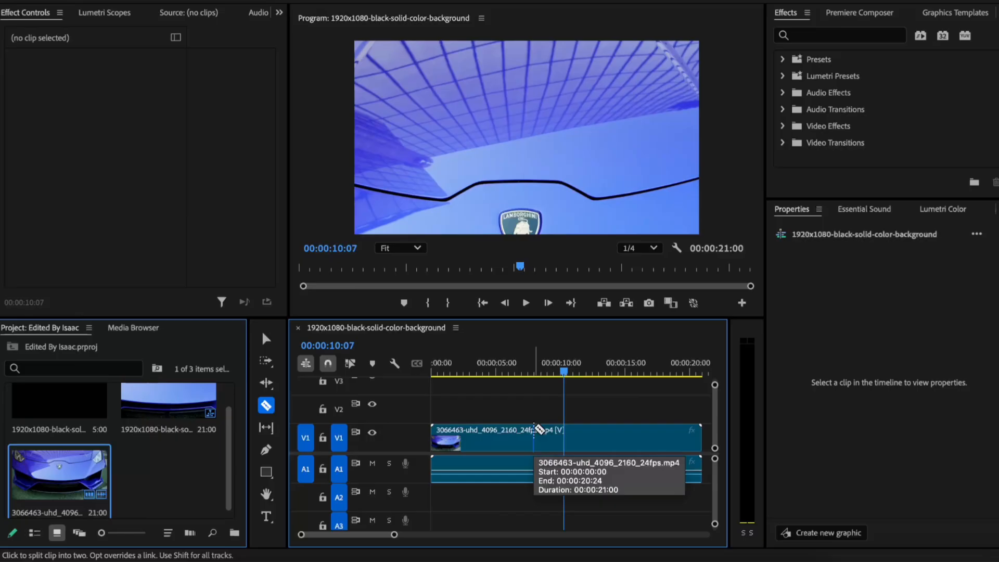
click(531, 437)
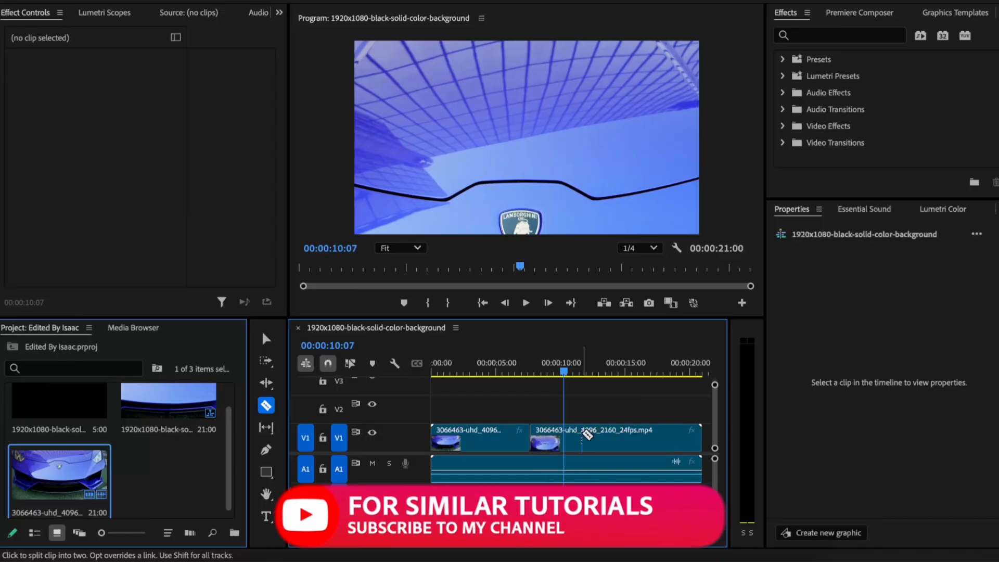
click(609, 437)
click(660, 437)
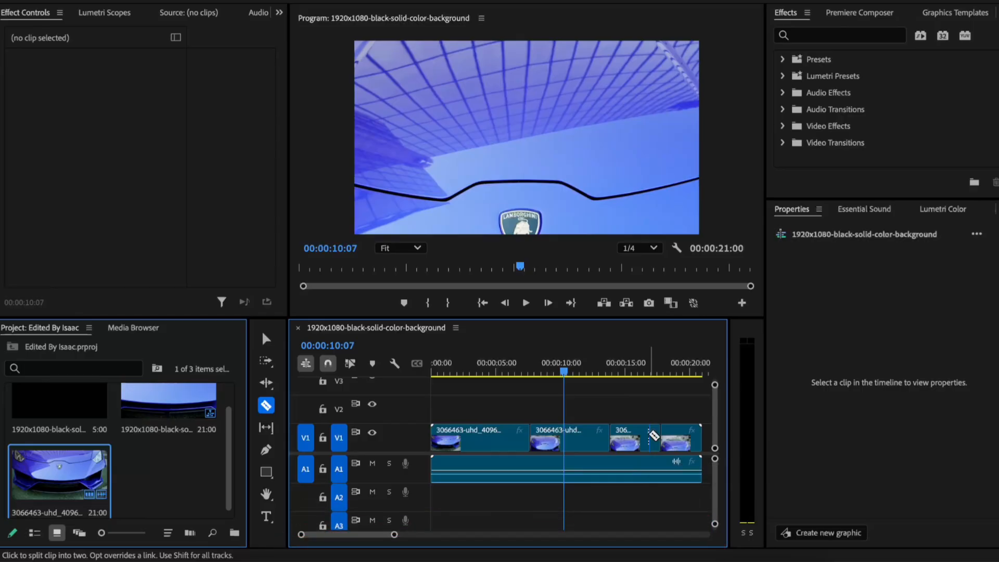
Undo the three razor cuts and return to the Selection tool
key(super+z)
key(super+z)
key(super+z)
key(v)
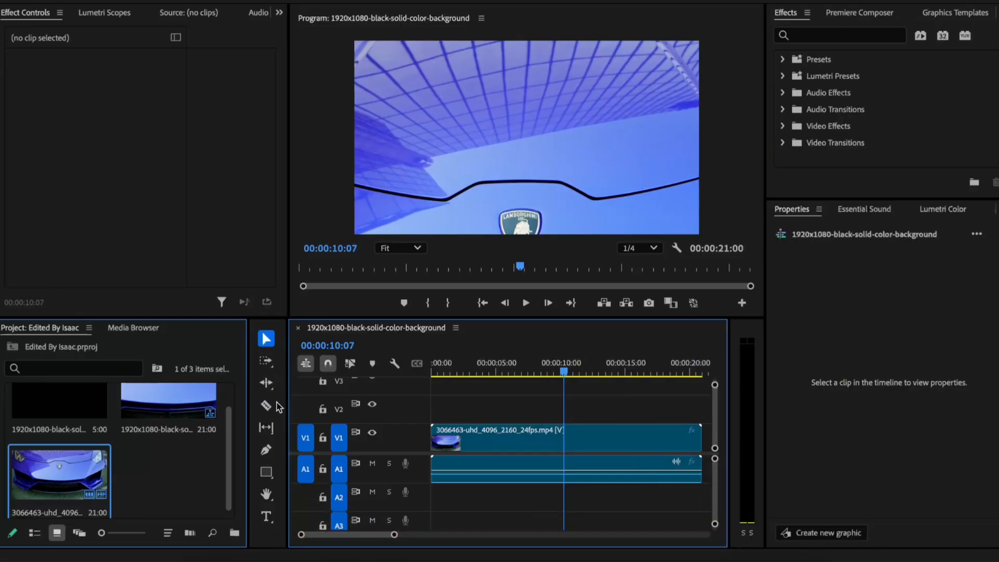
Cut the video and audio clips at the playhead at 00:00:14:04, and undo that cut
drag(468, 373, 615, 385)
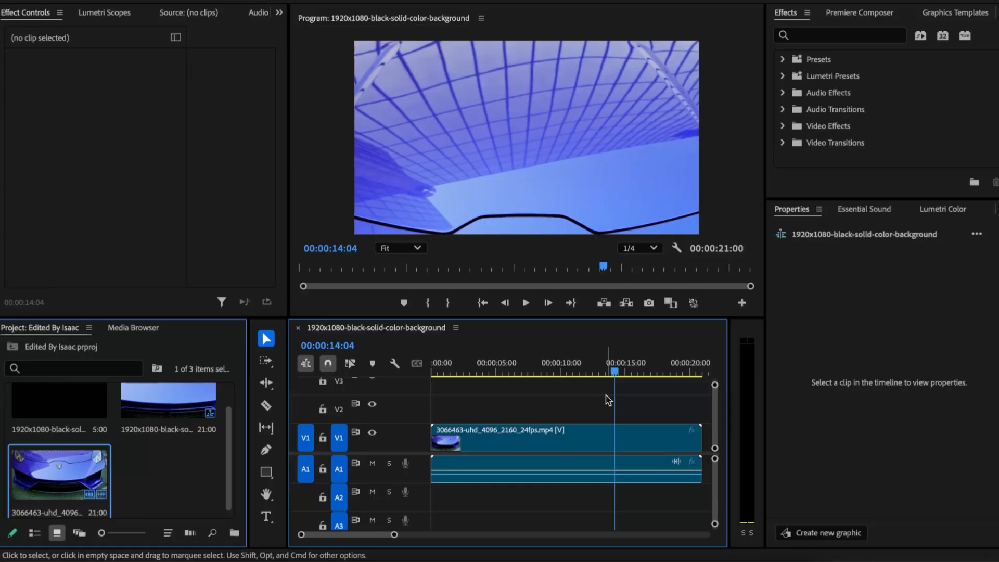
key(super+k)
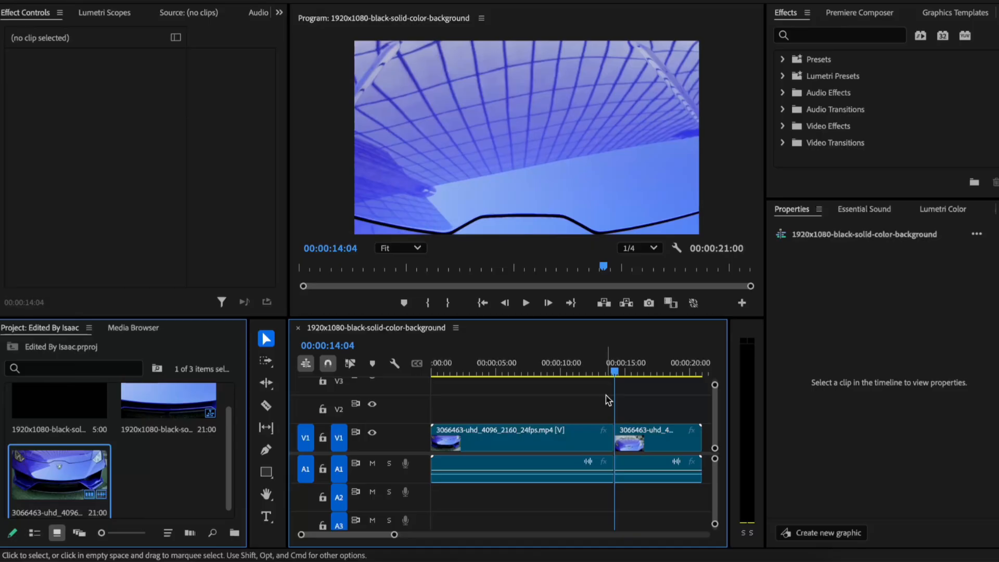
key(super+z)
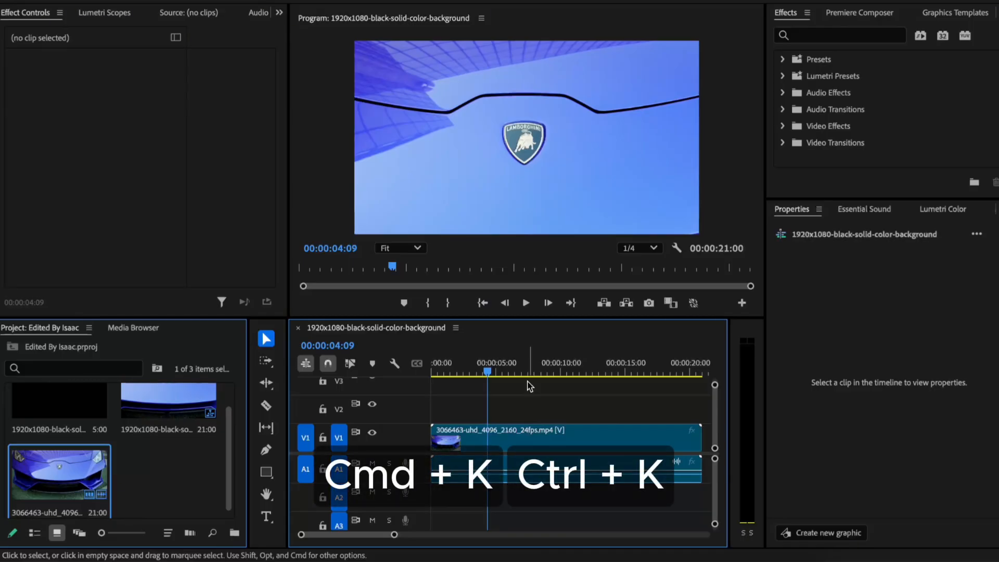
Try adding playhead cuts to the clip at 00:00:11:07, at a point after it, and at one near 4 seconds
click(576, 373)
key(super+k)
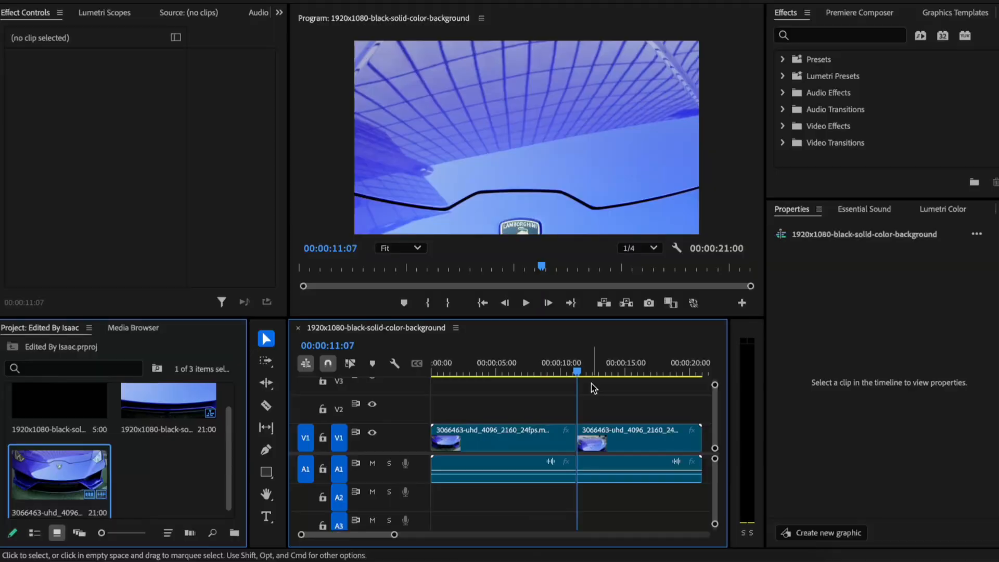
click(636, 374)
key(super+k)
click(493, 374)
key(super+k)
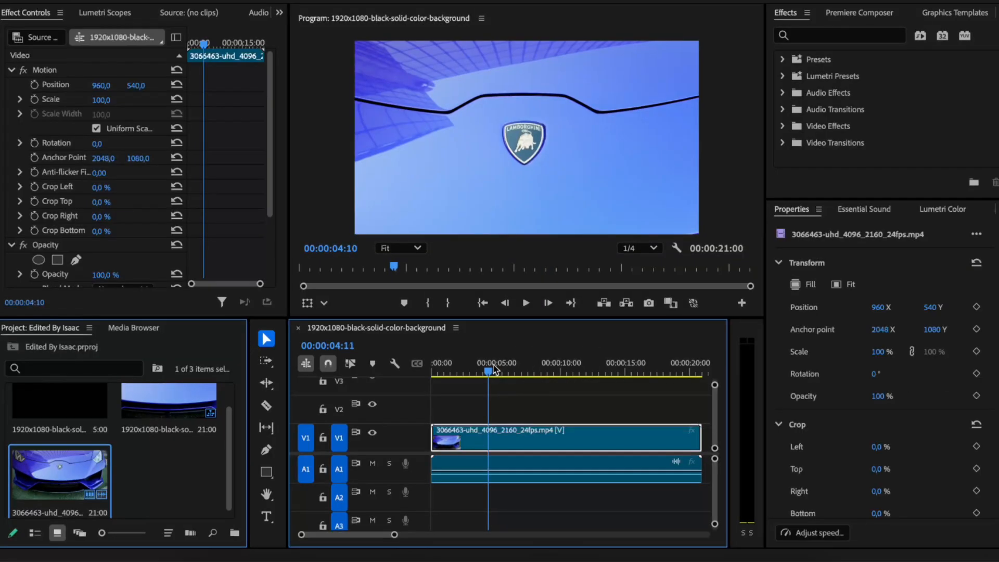
Divide the clip into three pieces by cutting at the playhead at about 6 seconds and at 00:00:12:03
click(513, 370)
key(super+k)
drag(513, 370, 587, 370)
key(super+k)
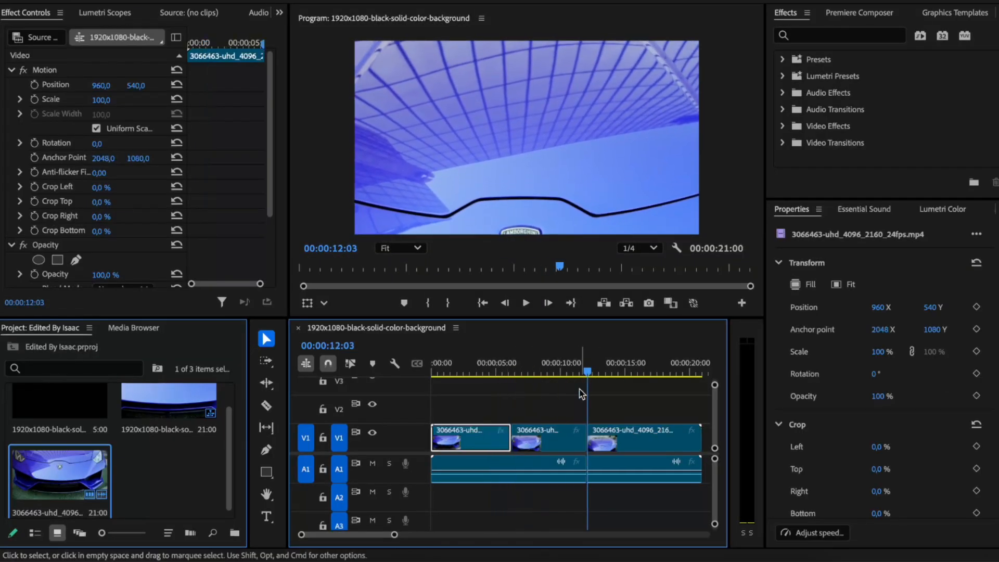
Reorder the V1 pieces by moving the middle one ahead of the first, and scrub back to 00:00:00:16
click(583, 395)
drag(541, 443, 471, 435)
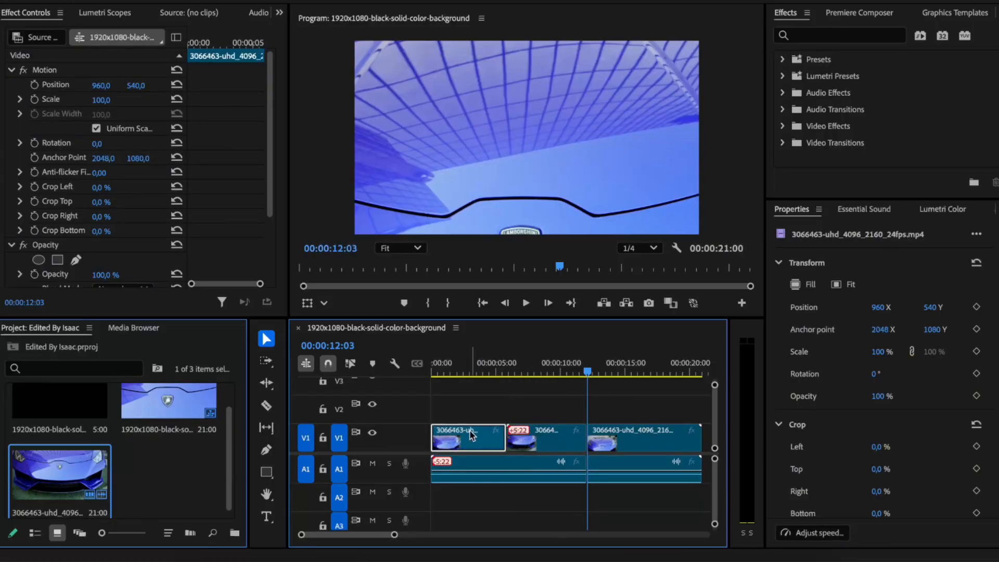
click(472, 395)
drag(462, 371, 440, 385)
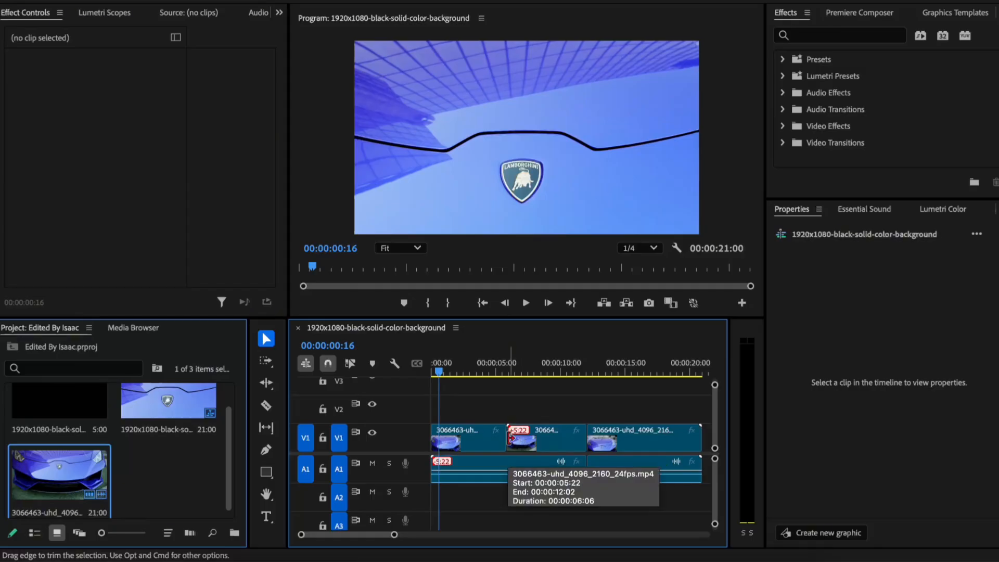
With timeline snapping on, trim the first V1 clip's end to the playhead at 00:00:03:01 and extend it back to the second clip
mouse_move(510, 437)
mouse_down()
mouse_move(545, 440)
mouse_move(513, 440)
mouse_up()
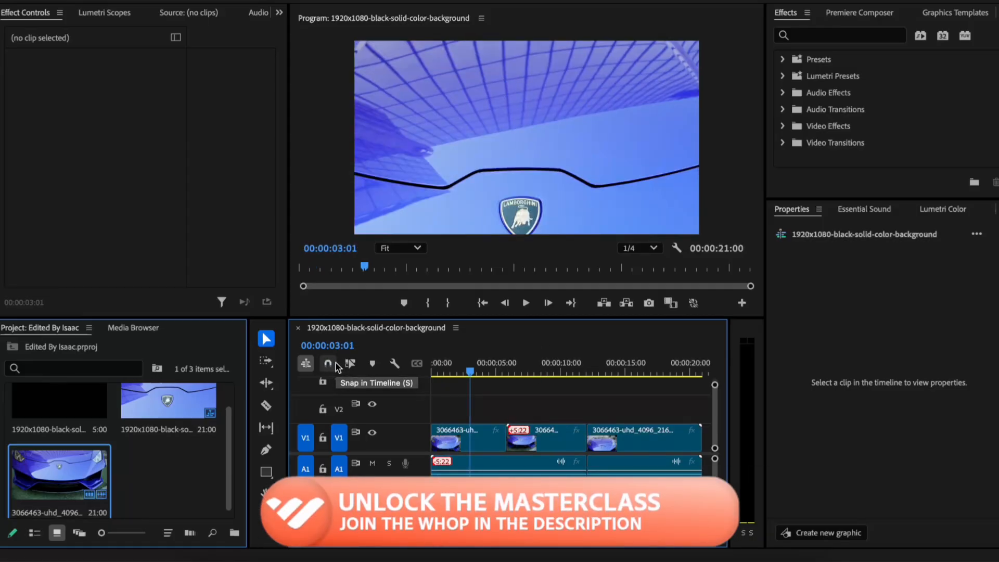
click(333, 364)
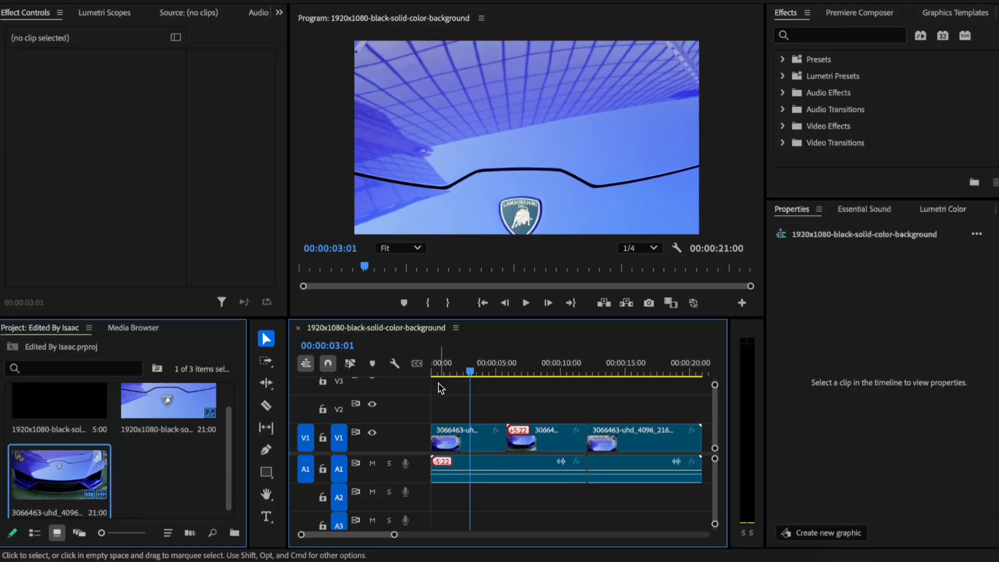
drag(505, 440, 459, 438)
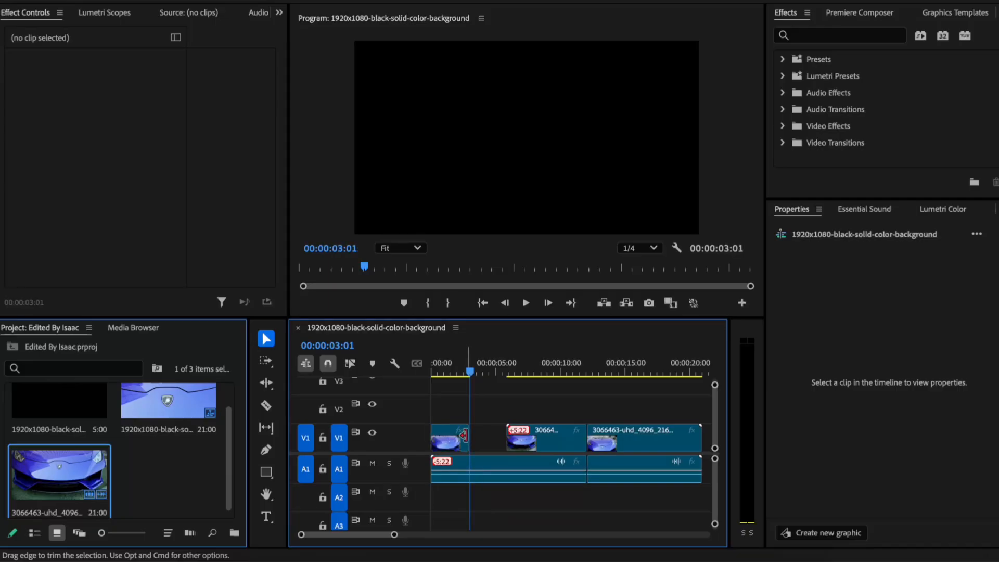
click(328, 364)
drag(468, 439, 507, 437)
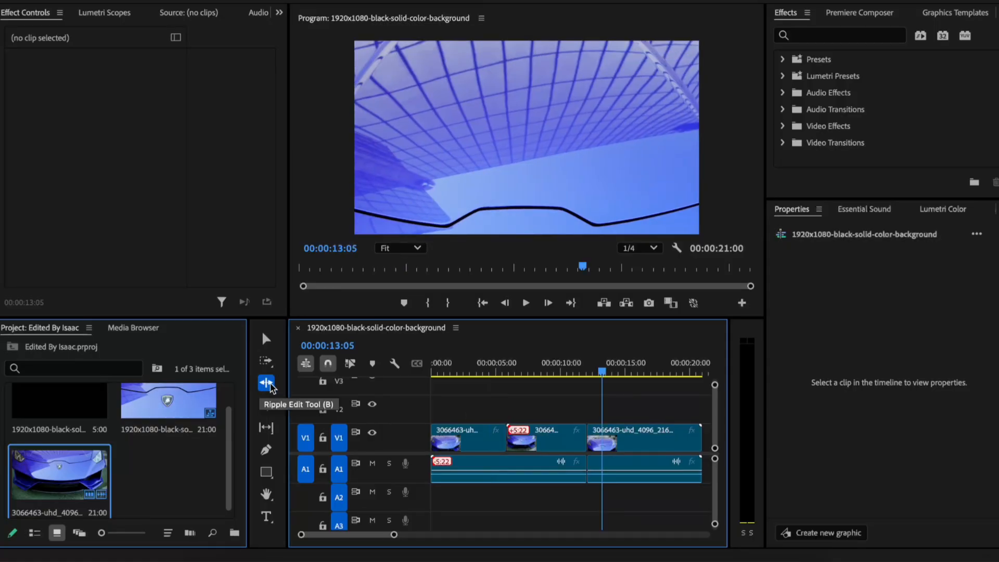
Try extending the first V1 clip's end to 00:00:09:16 with the Ripple Edit tool, and undo the edit
click(267, 384)
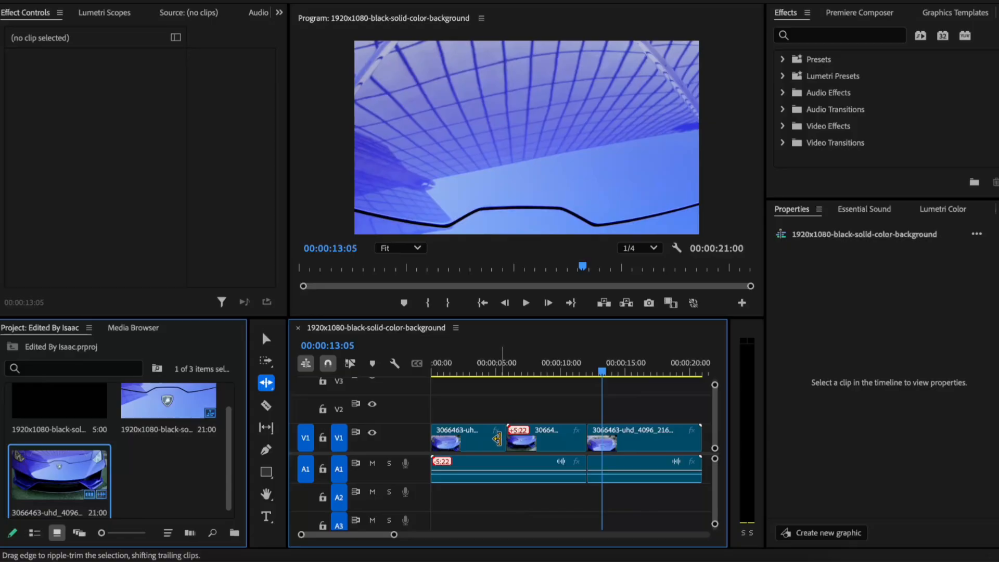
drag(504, 439, 546, 438)
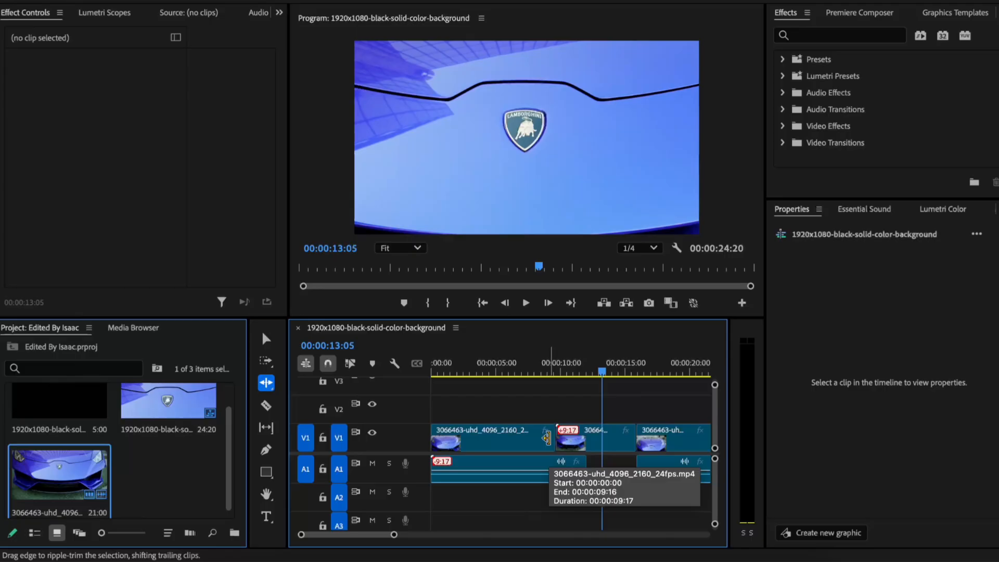
key(ctrl+z)
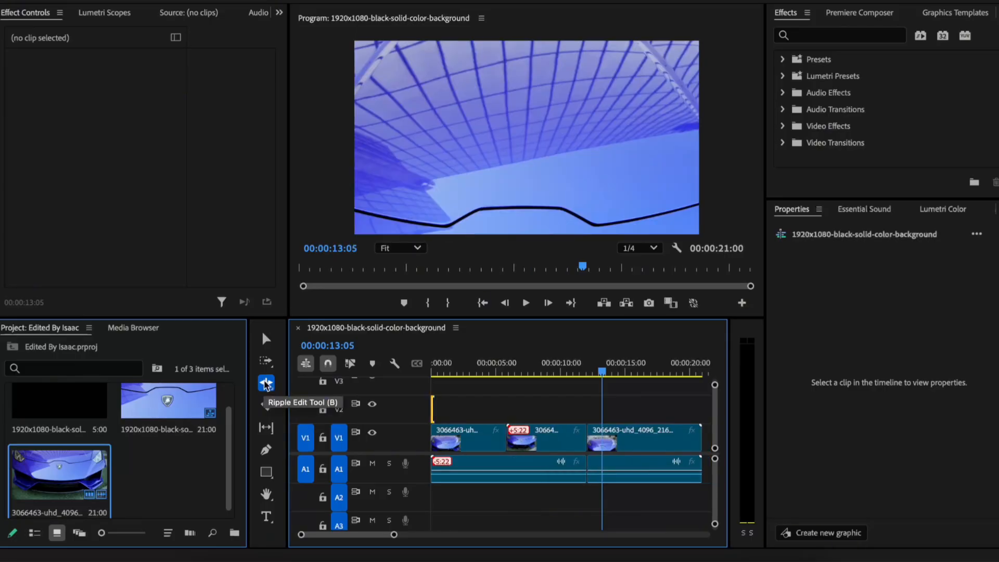
Try the Rolling Edit tool on the cut between the first two V1 clips, and return to the Selection tool
click(266, 384)
click(328, 398)
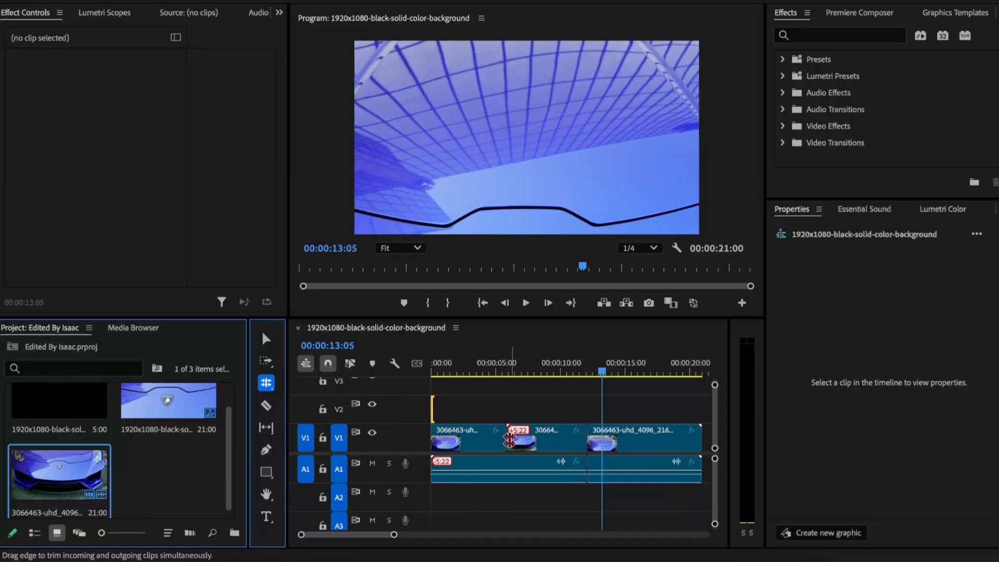
mouse_move(509, 440)
mouse_down()
mouse_move(527, 439)
mouse_move(506, 440)
mouse_up()
key(v)
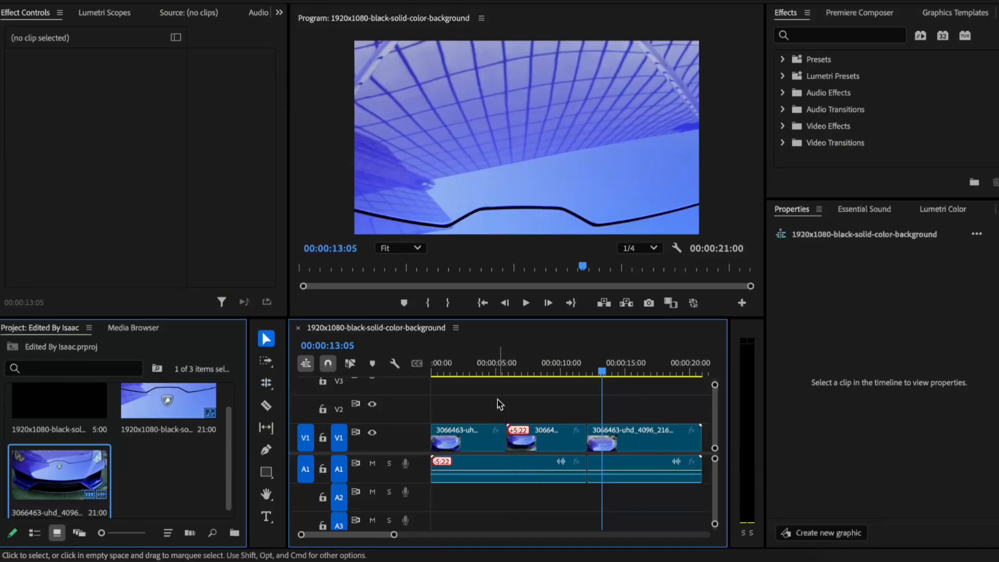
Examine the cut clips along the timeline at different zoom levels and play the sequence from 00:00:13:05 to 00:00:15:01
scroll(546, 411, right, 2)
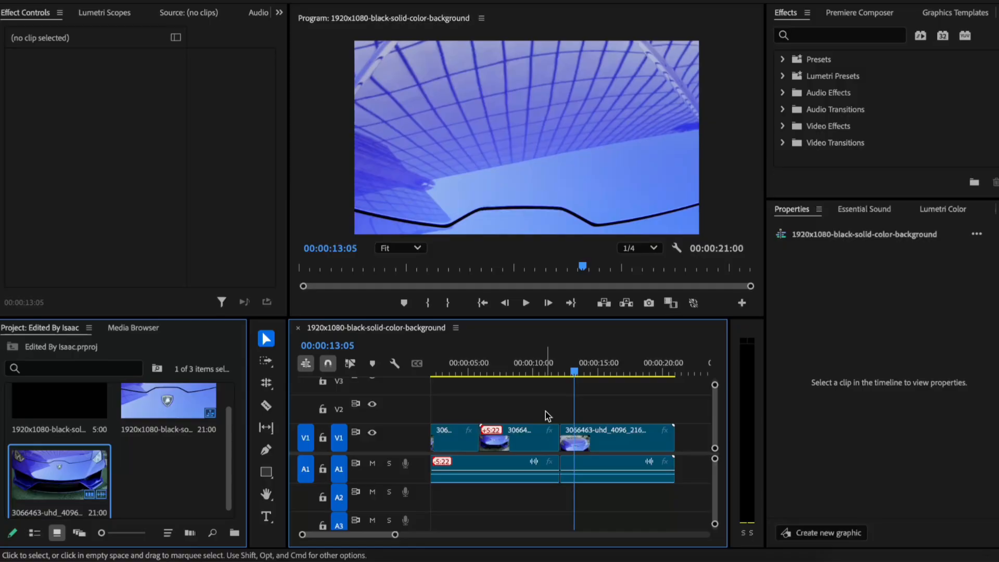
scroll(545, 411, right, 1)
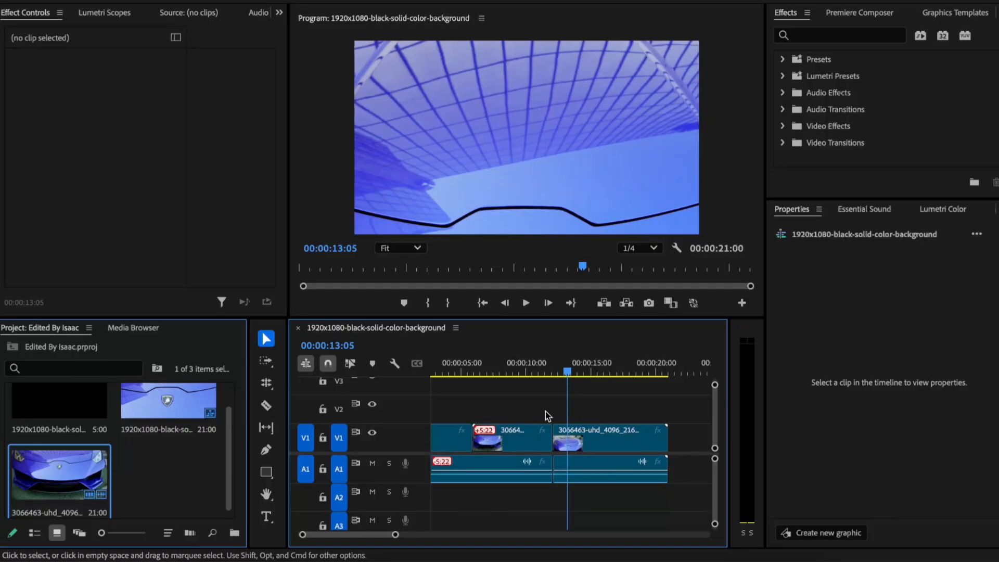
scroll(545, 411, up, 3)
key(c)
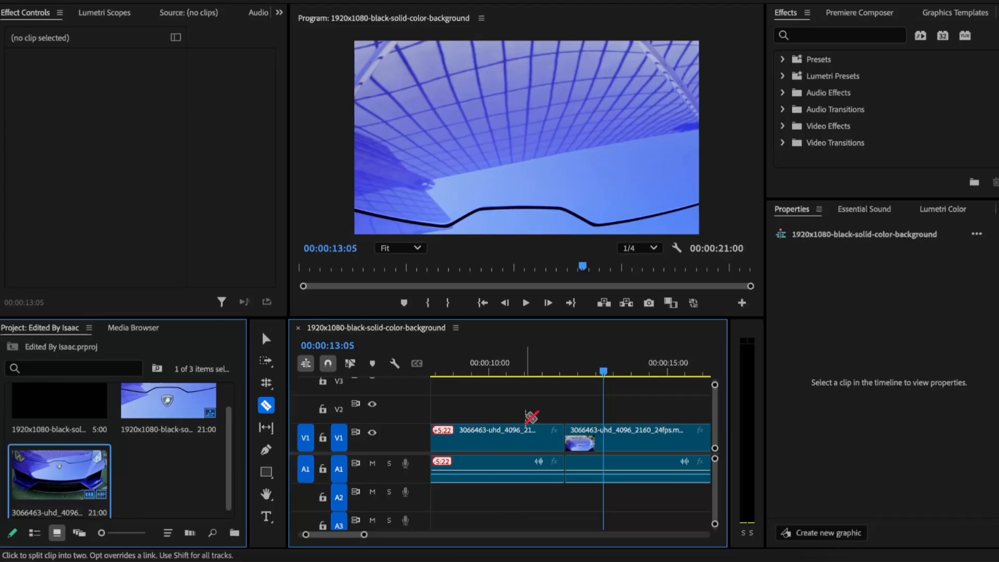
scroll(531, 416, down, 5)
scroll(530, 416, up, 1)
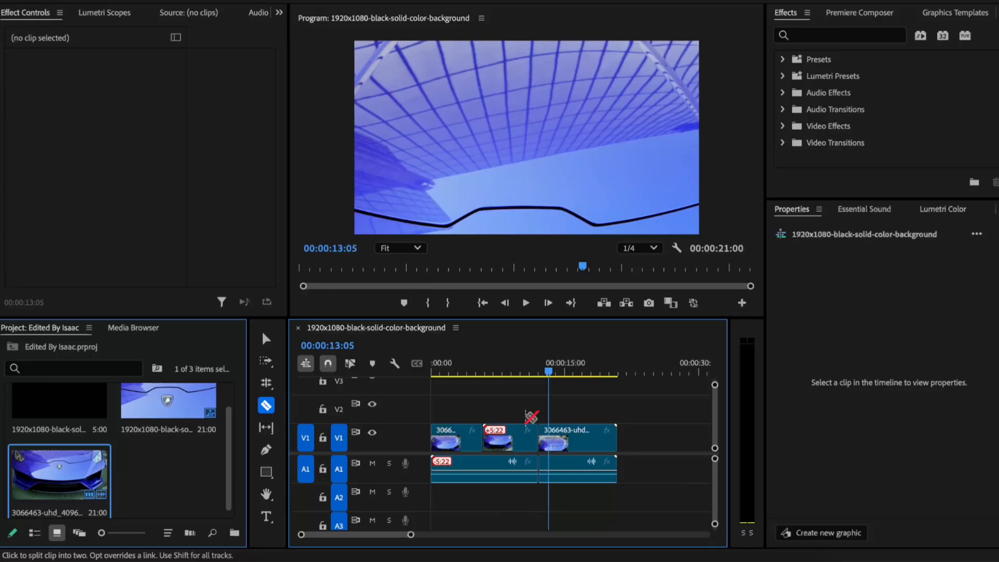
key(space)
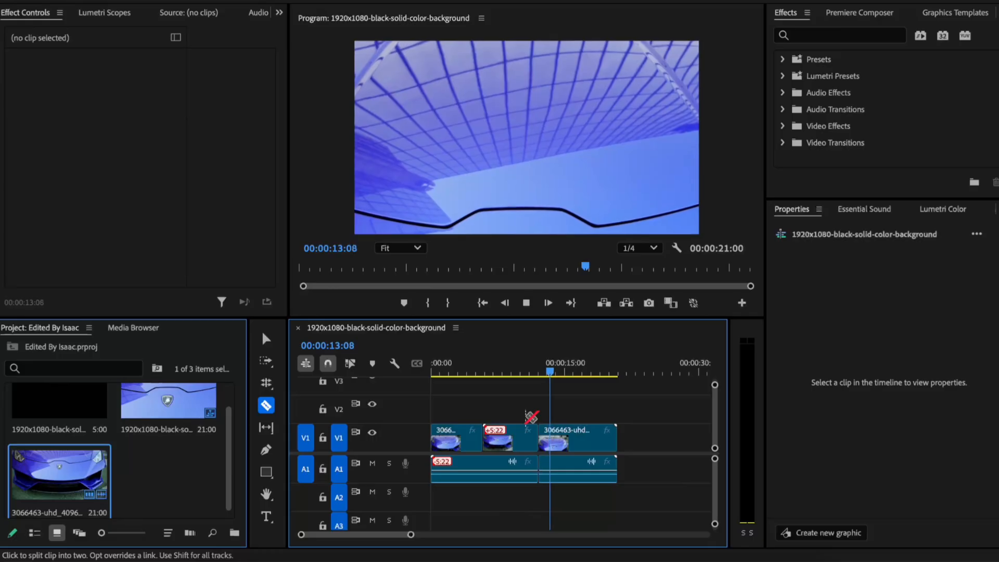
key(space)
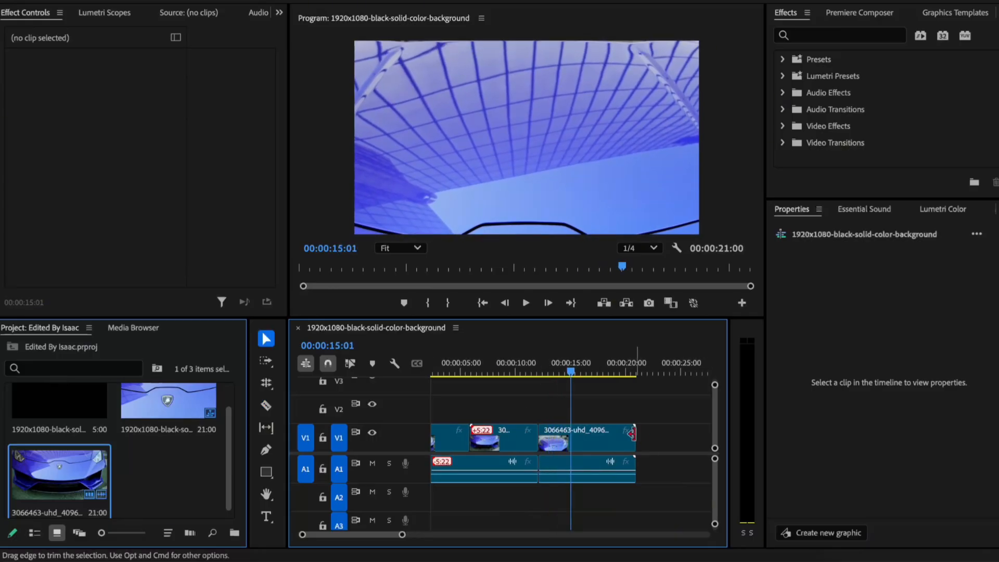
Shorten the last V1 clip by trimming its end inward, and undo that trim
drag(635, 435, 600, 433)
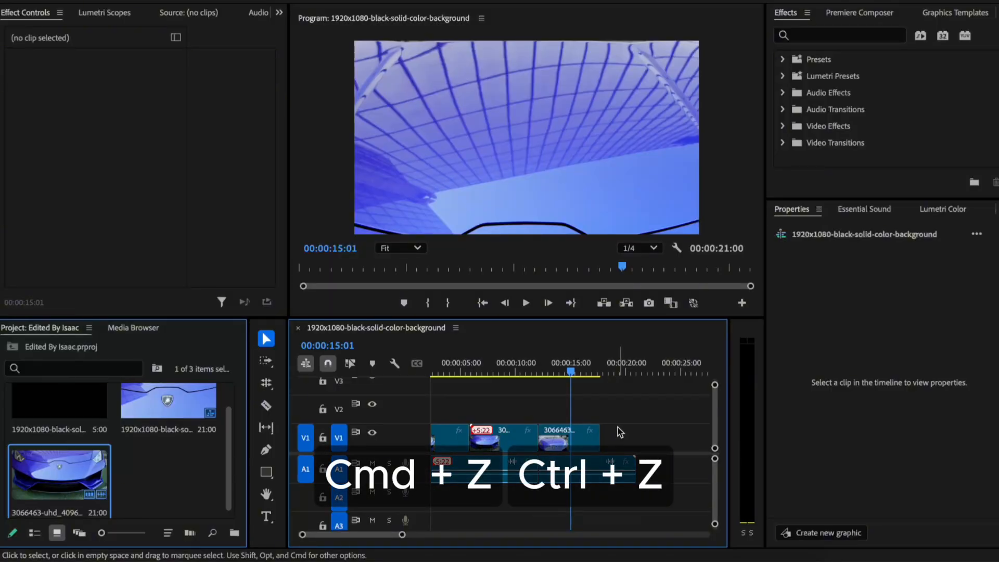
key(super+z)
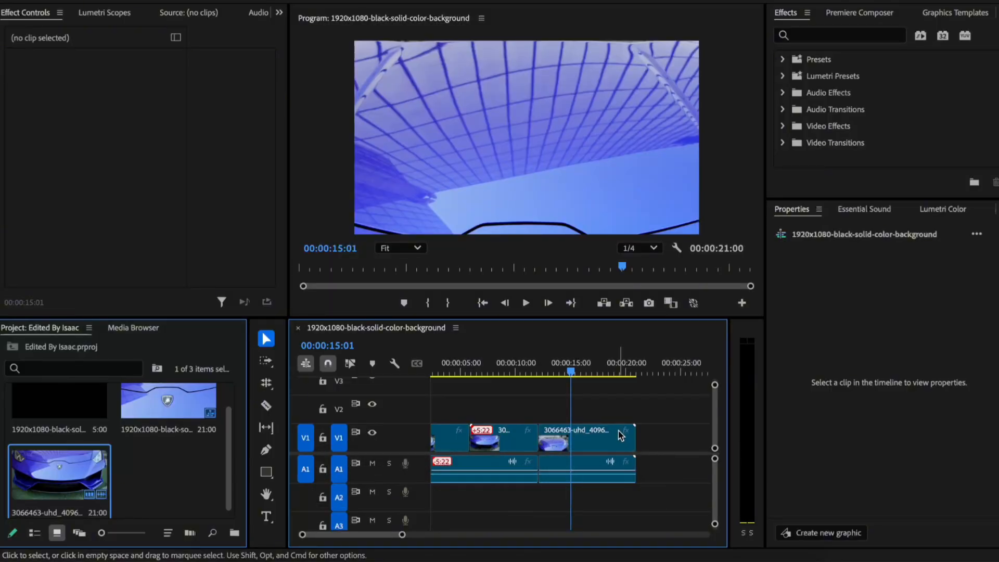